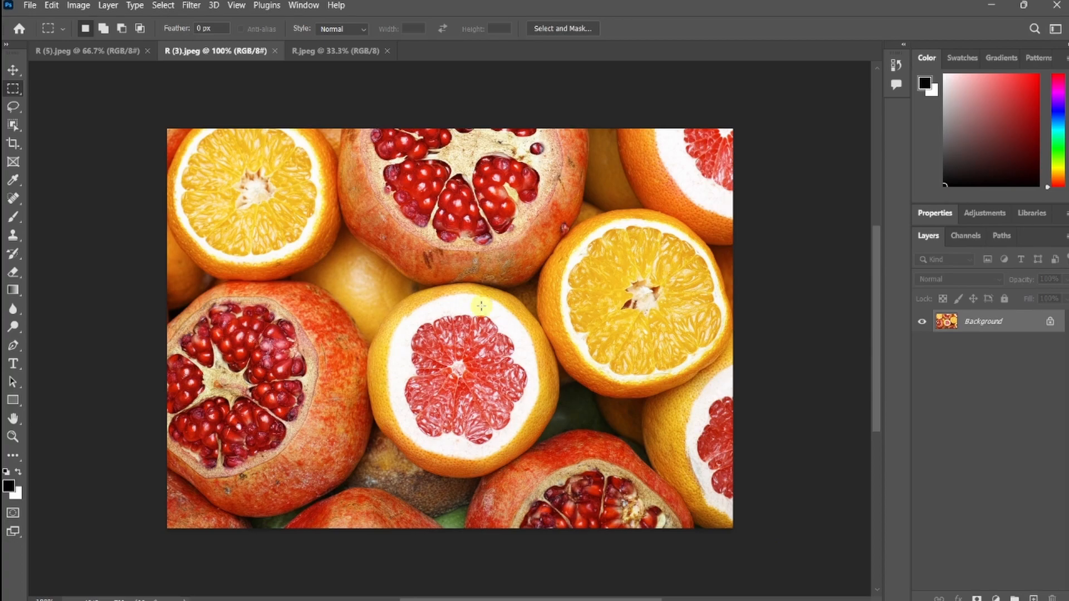
Step: Select the whole fruit image and copy it to a new layer
key(ctrl+a)
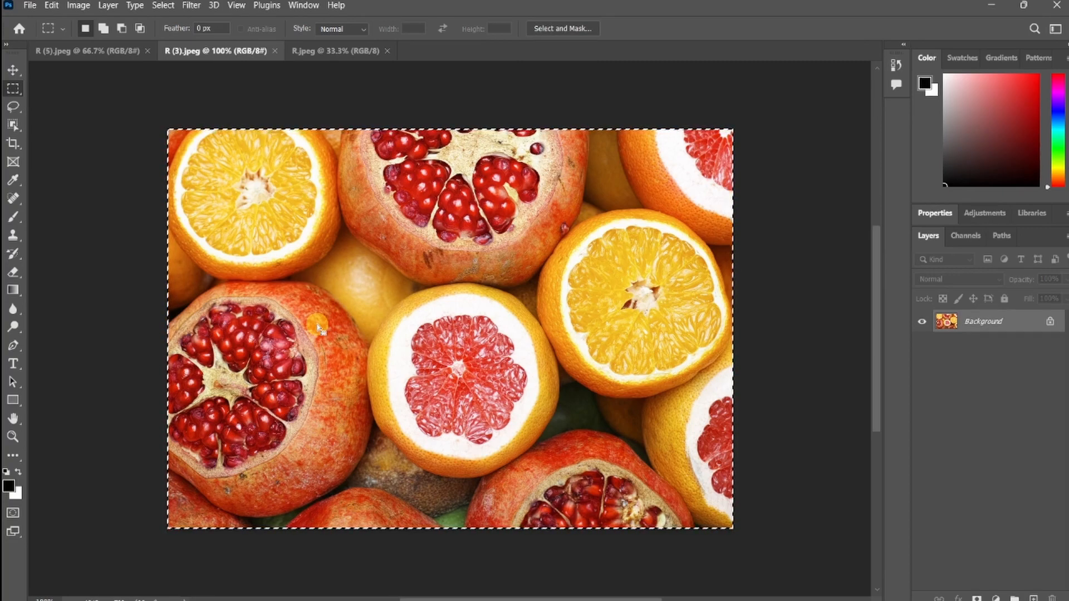
key(ctrl+j)
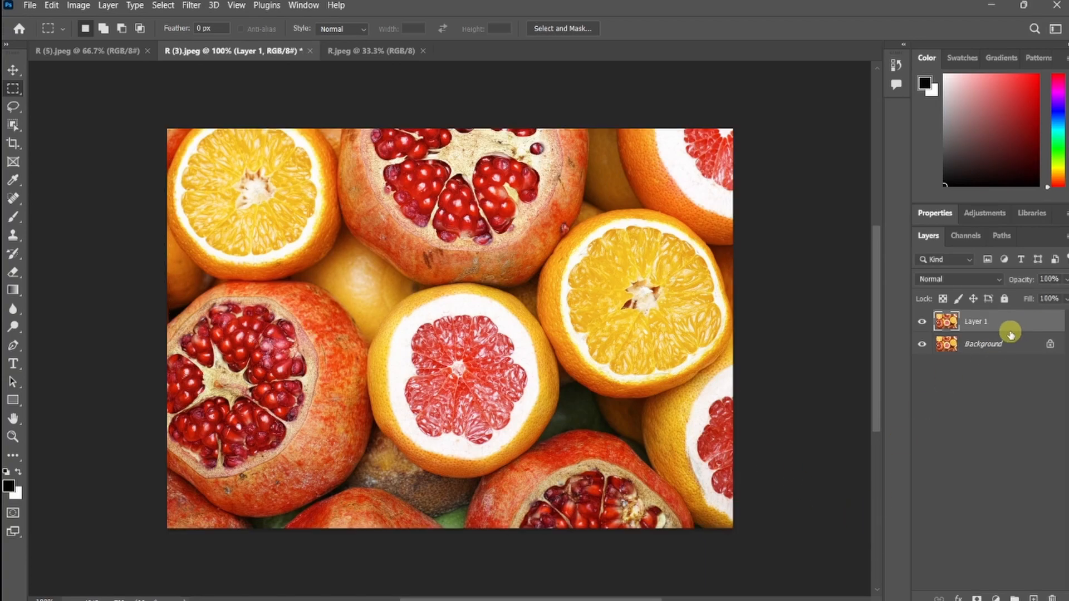
key(v)
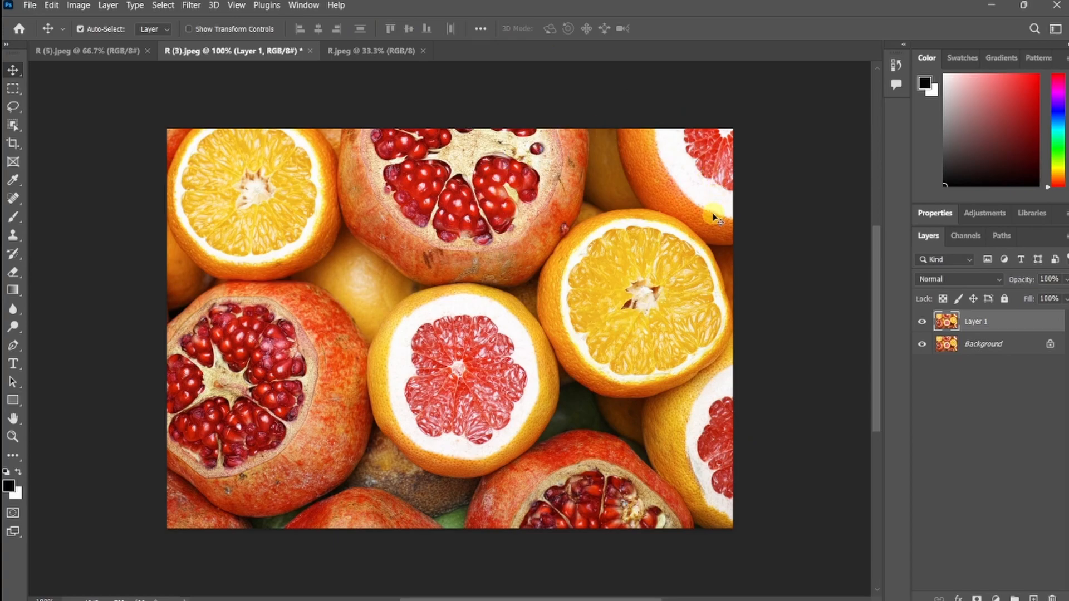
click(12, 88)
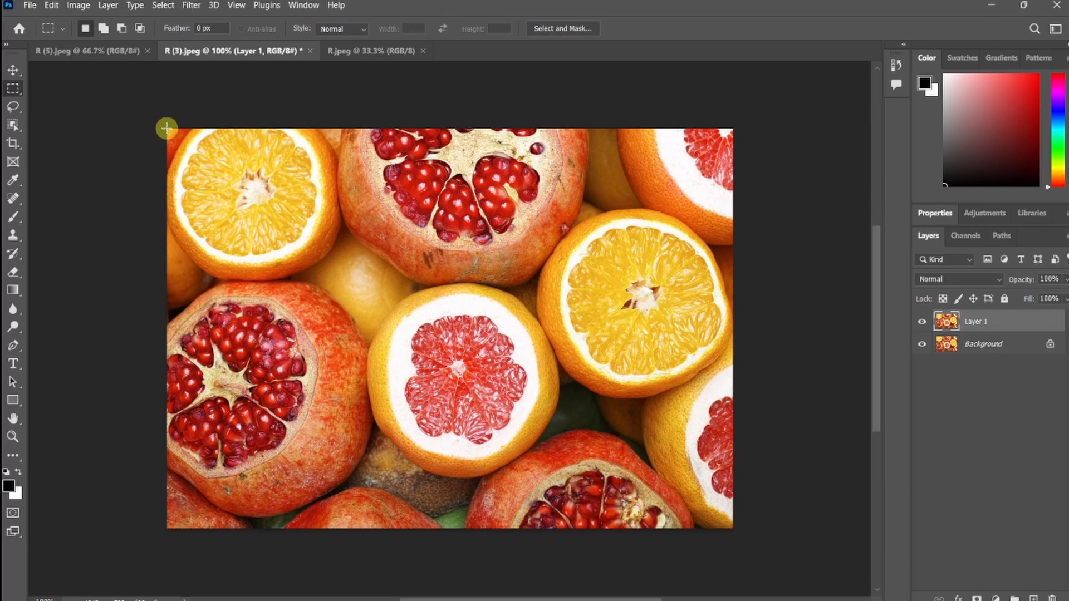
drag(166, 128, 733, 529)
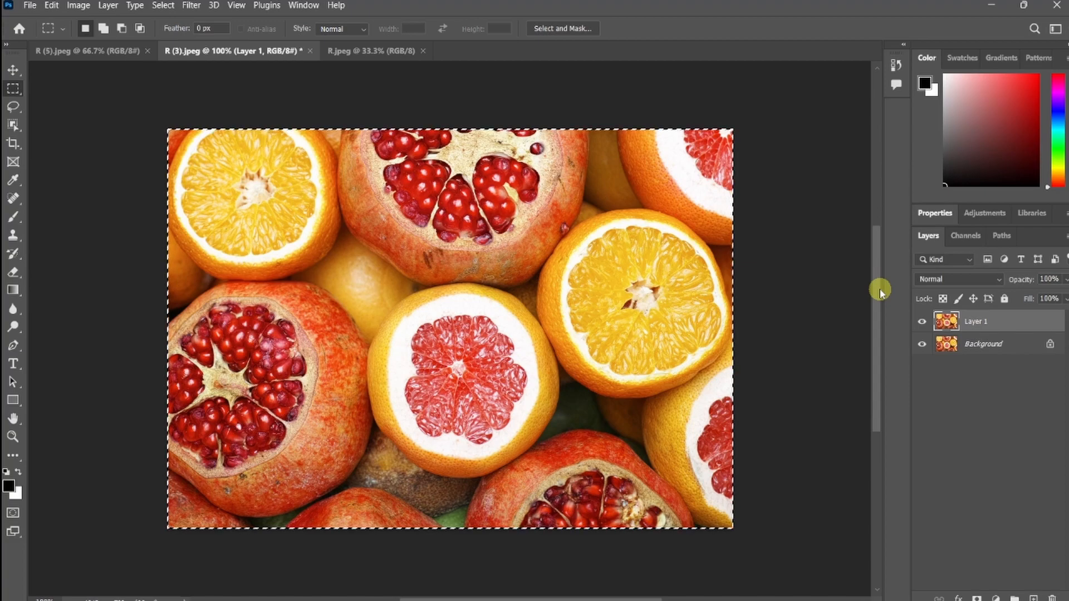
click(811, 294)
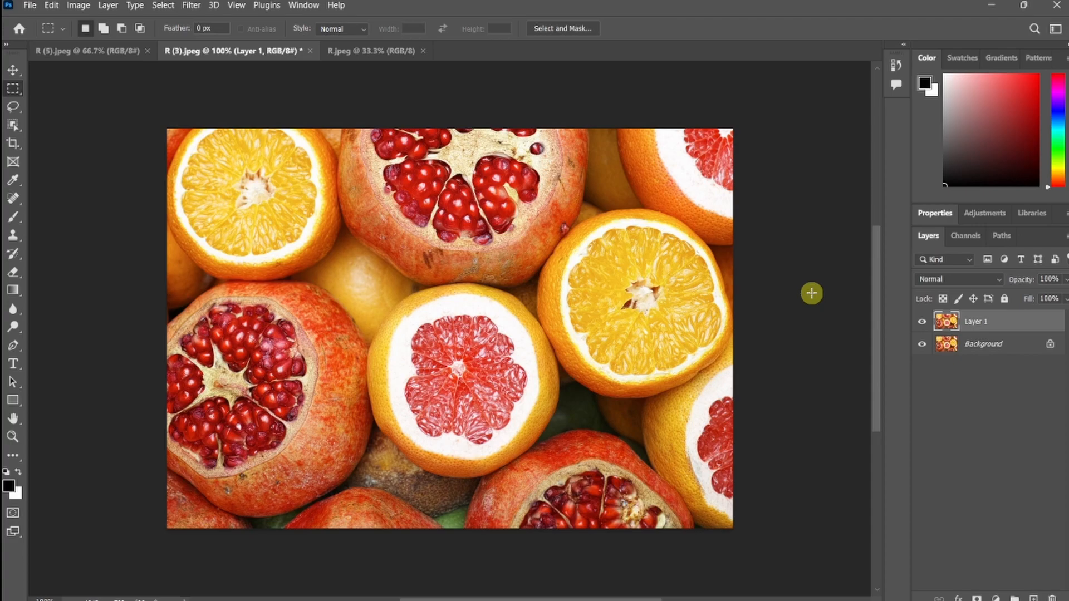
Step: Duplicate the Background layer and Layer 1 so each has its own copy
click(983, 345)
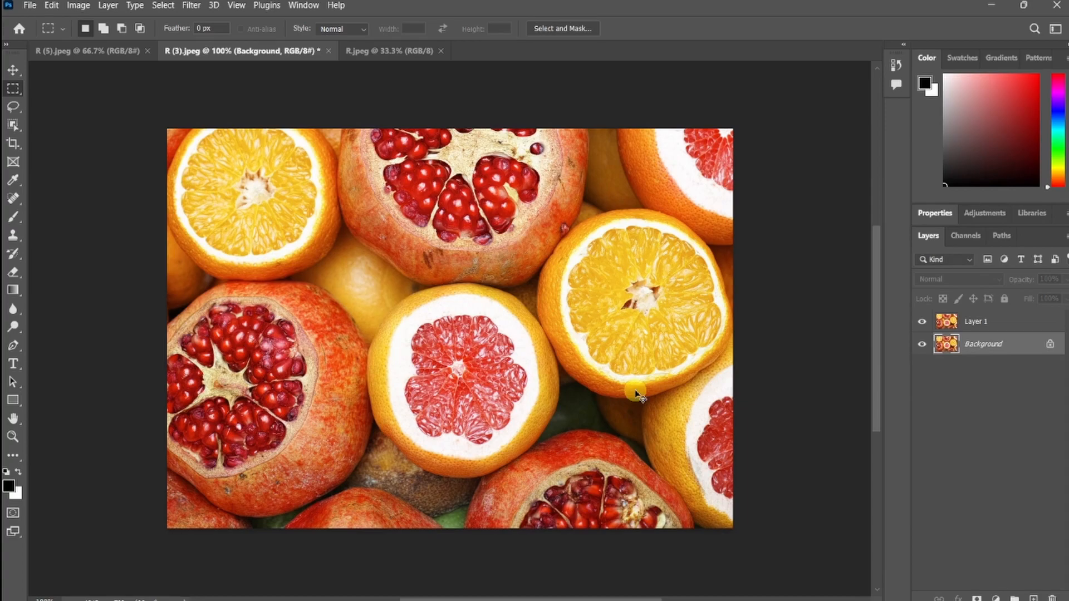
key(ctrl+j)
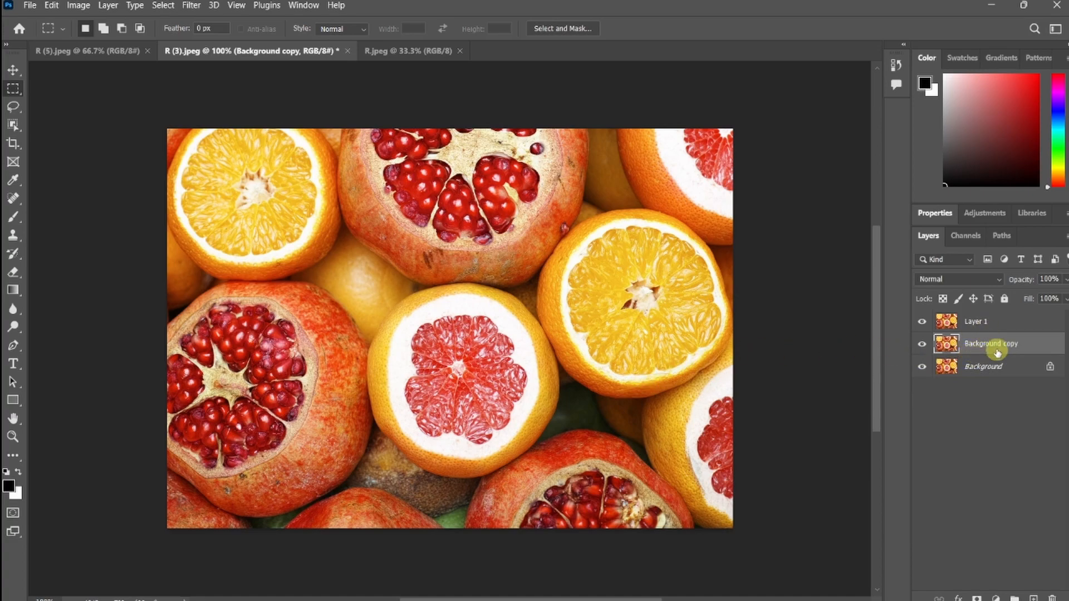
click(976, 323)
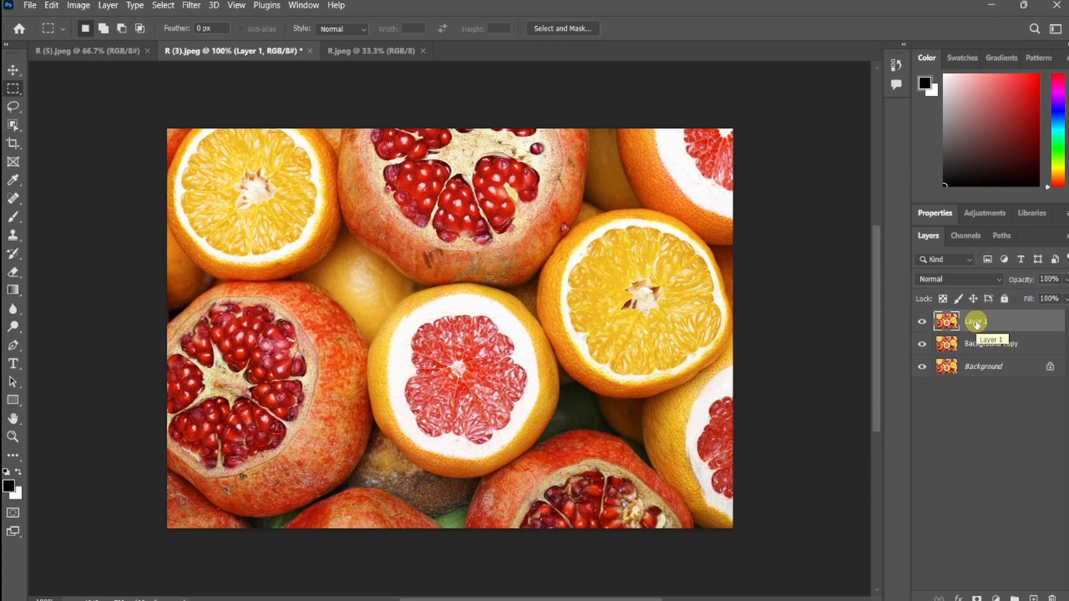
key(ctrl+j)
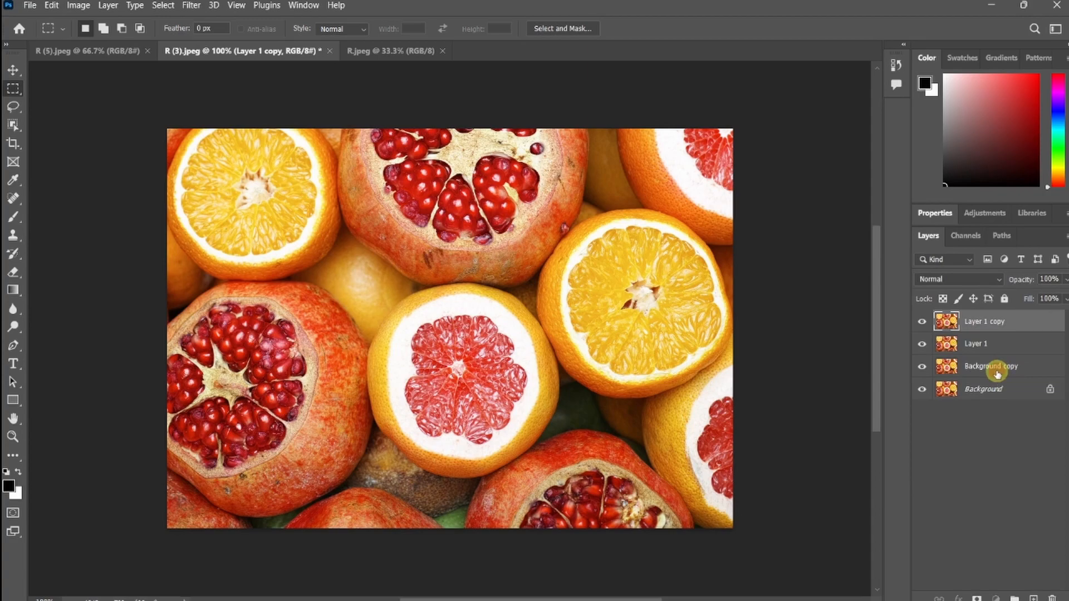
Step: Delete about the left half of the Background copy layer with a rectangular selection and deselect
click(996, 372)
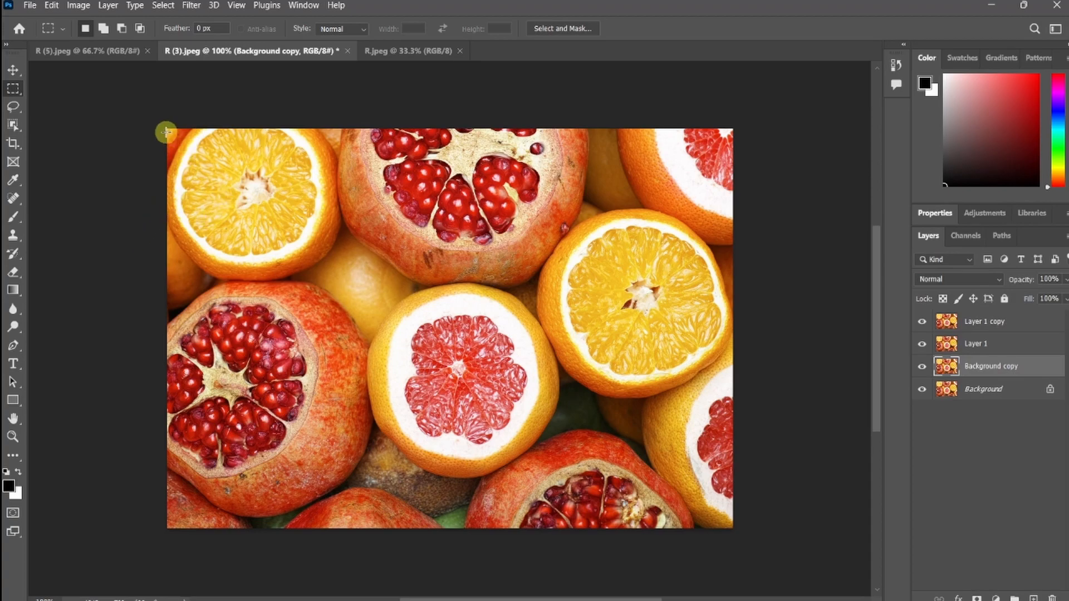
drag(165, 128, 457, 544)
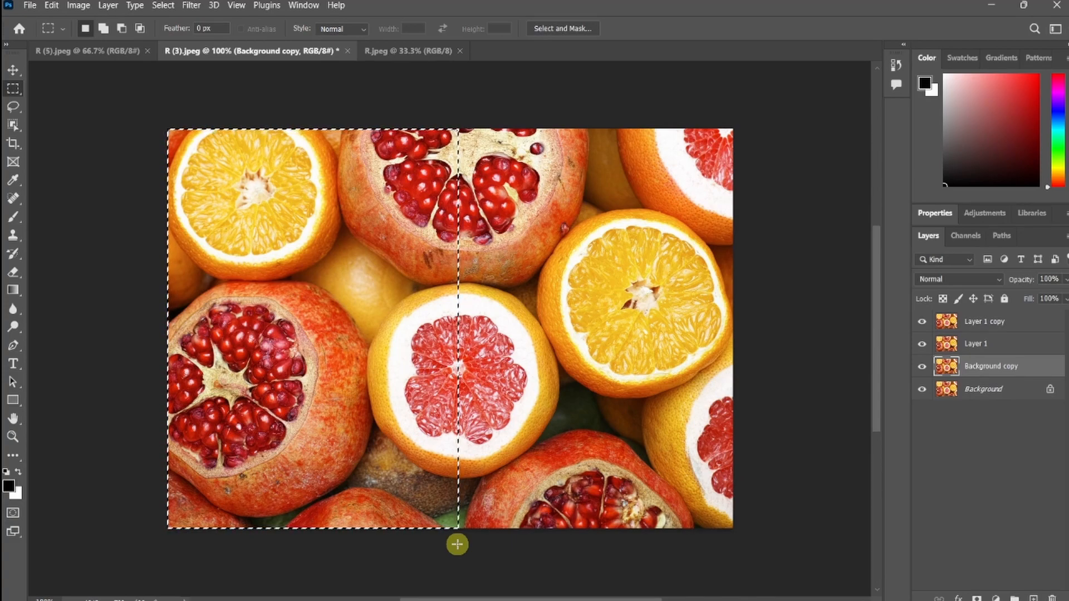
key(Delete)
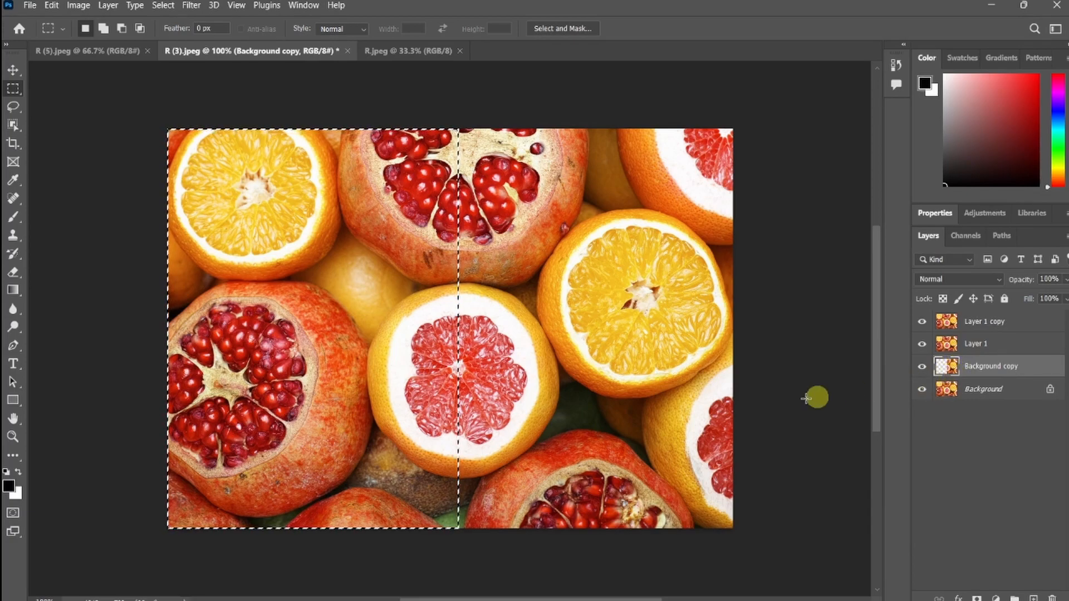
click(384, 415)
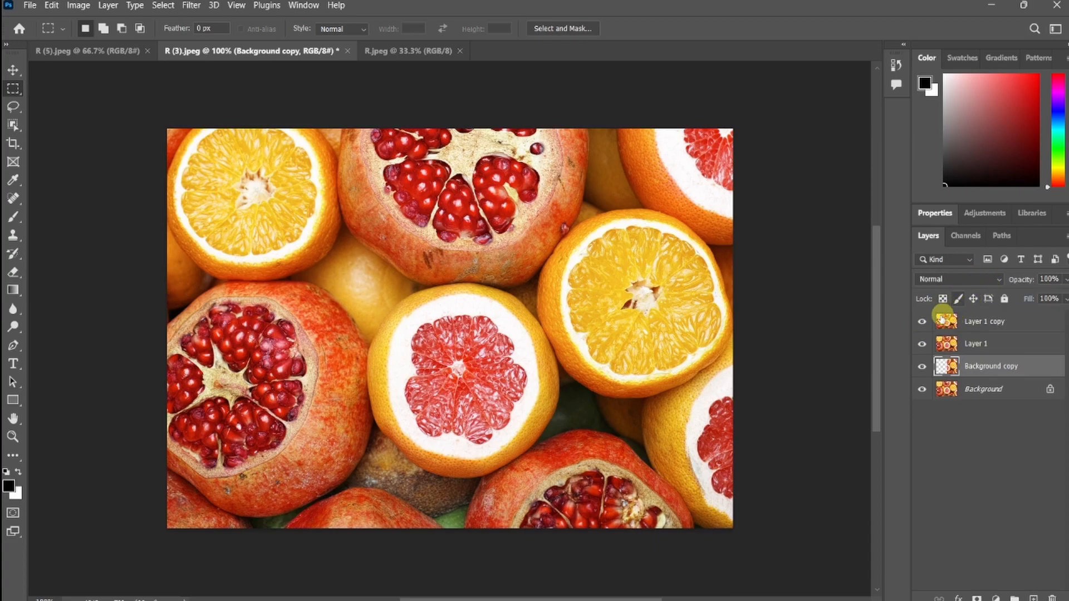
Step: Hide Layer 1 copy and Layer 1, and set the Background copy layer's blend mode to Color Burn
click(922, 321)
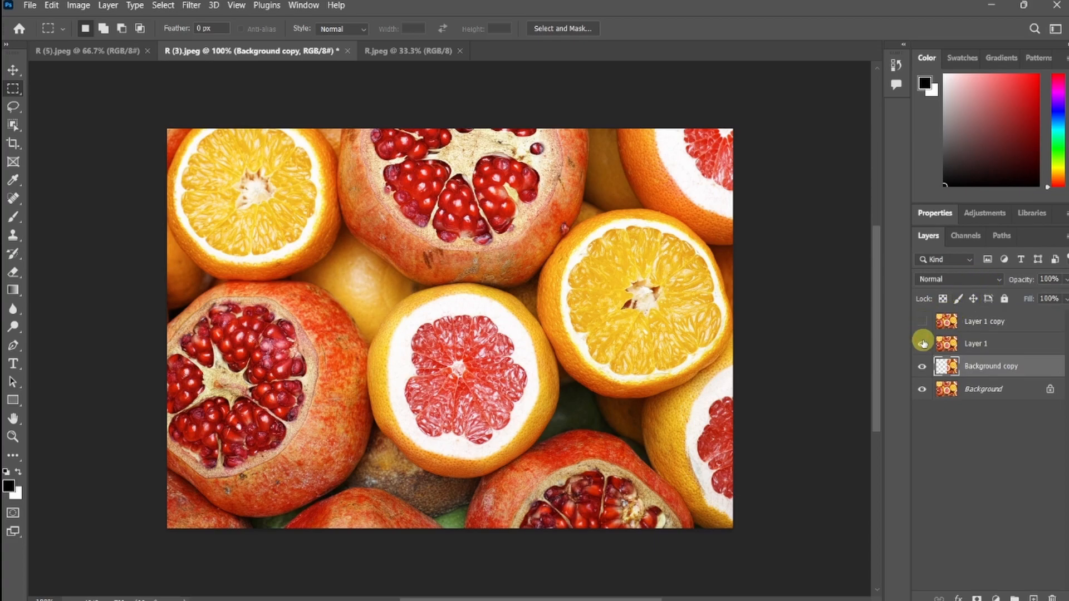
click(922, 344)
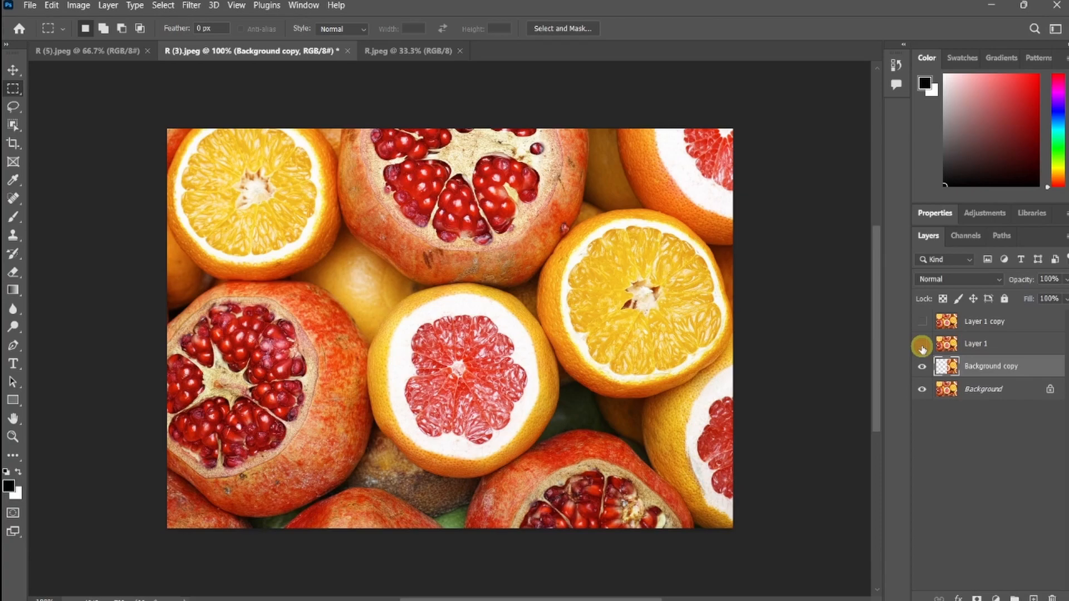
click(994, 283)
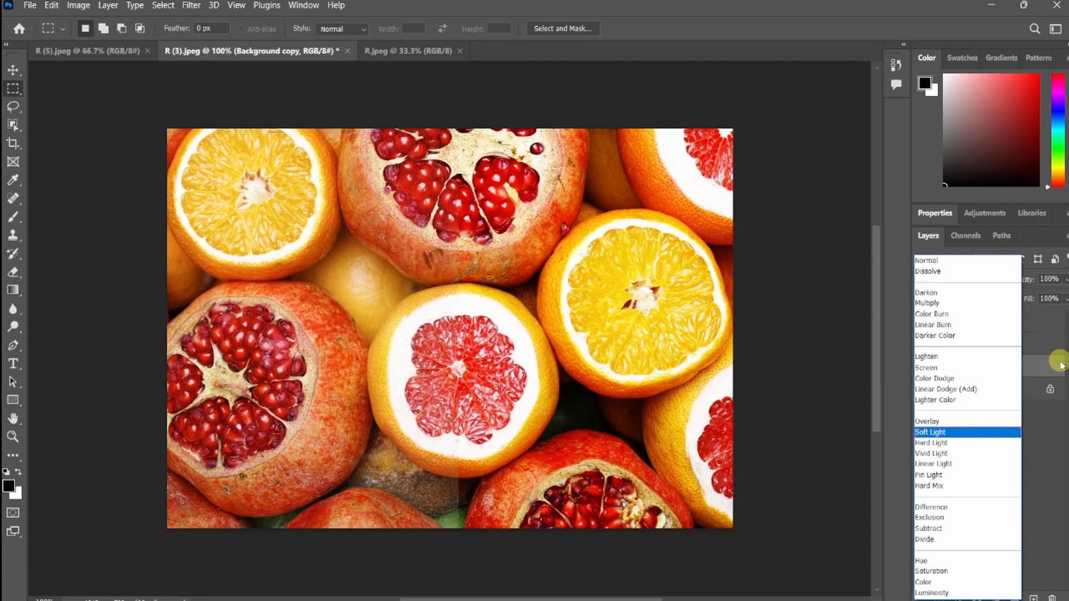
click(1041, 430)
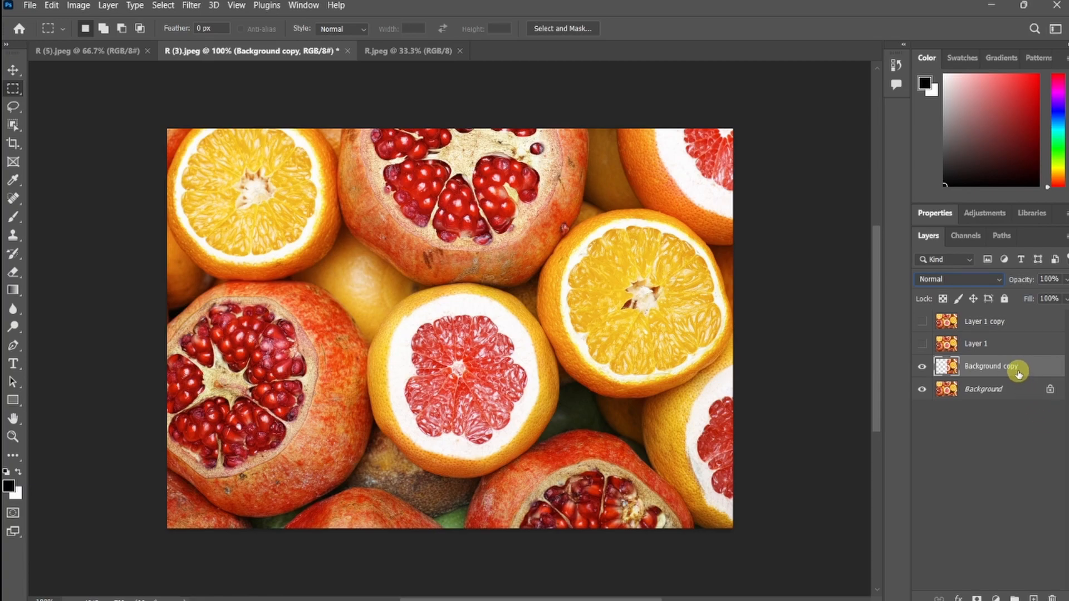
click(990, 280)
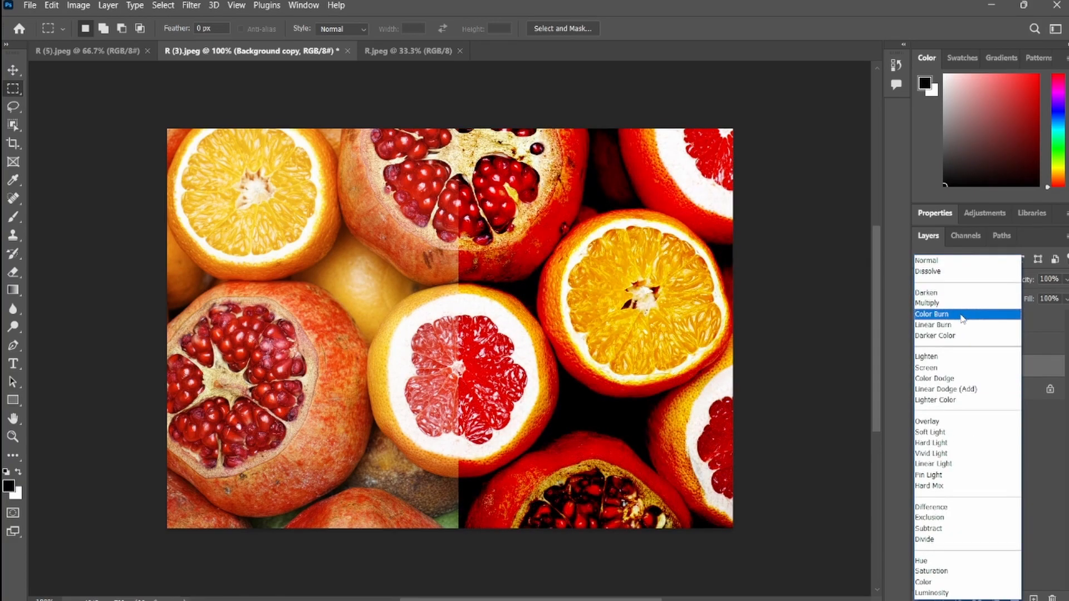
click(962, 316)
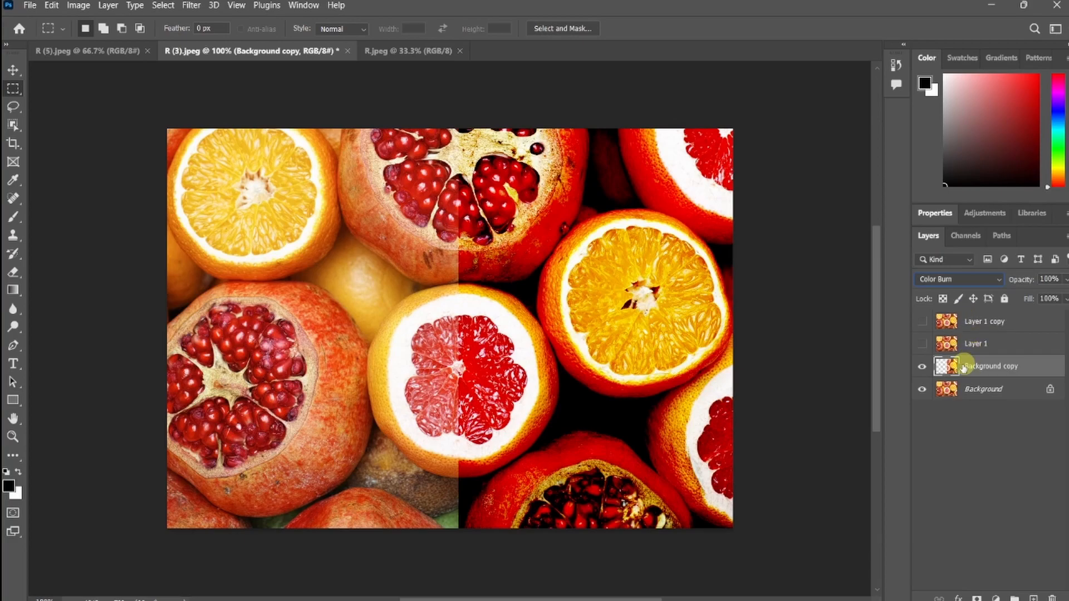
Step: Compare the blend effect by hiding and reshowing the Background copy layer and the Background layer in turn
click(921, 371)
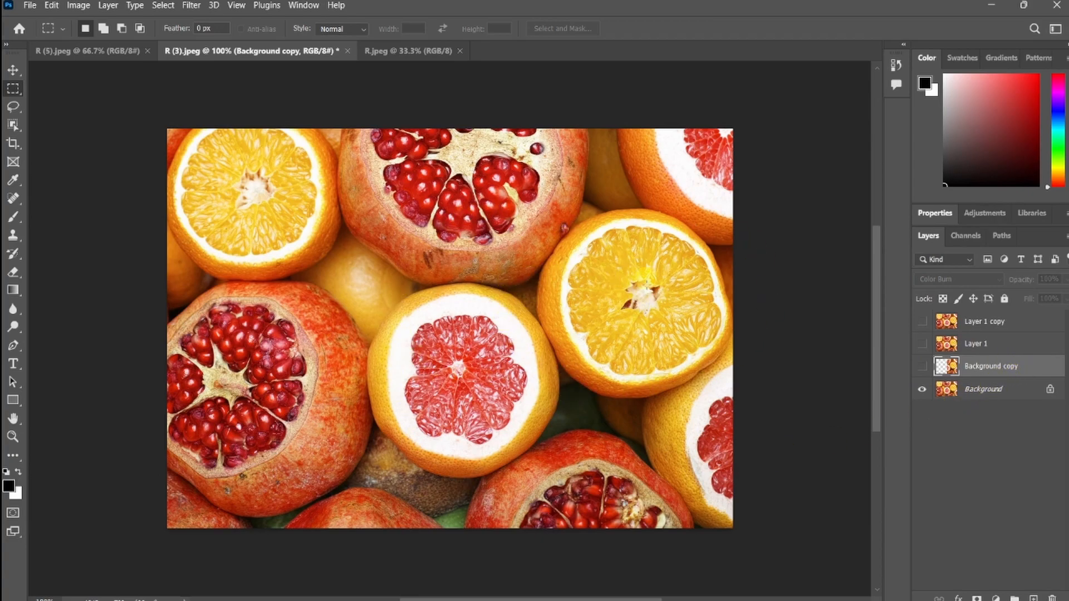
click(922, 369)
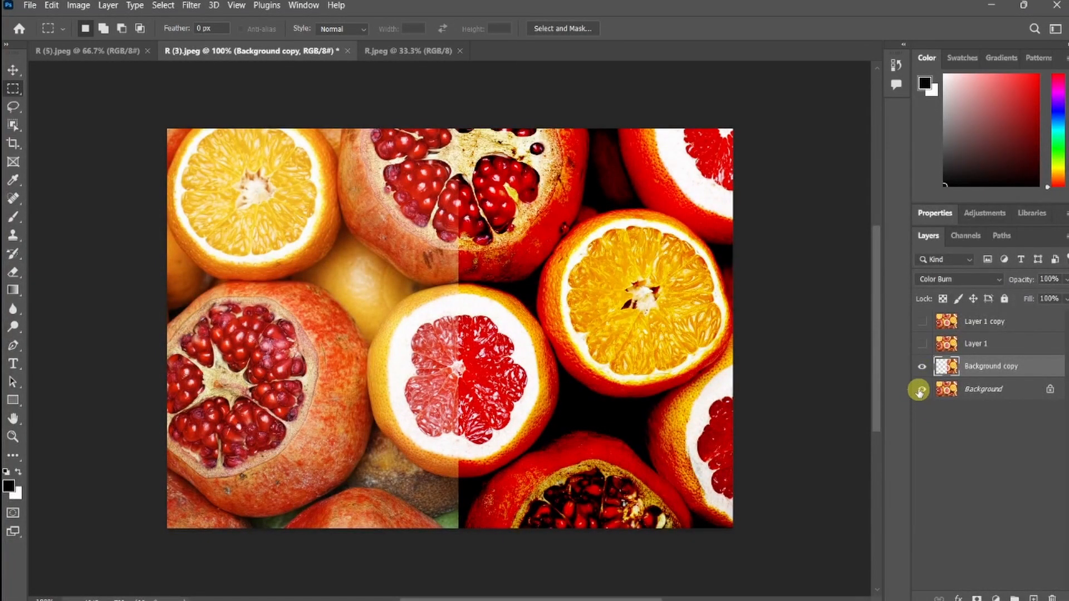
click(919, 391)
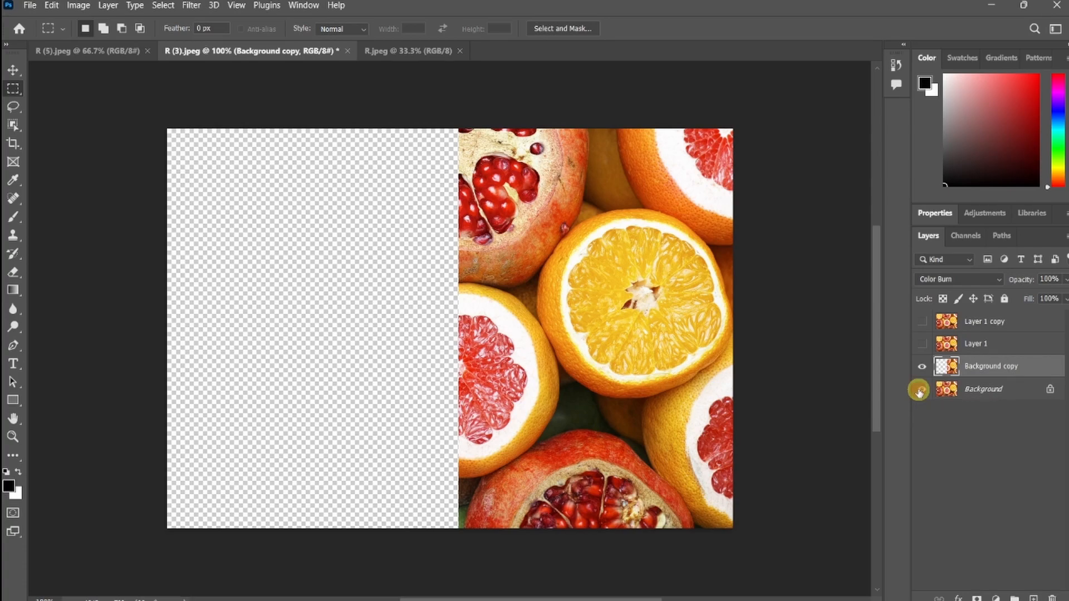
click(918, 391)
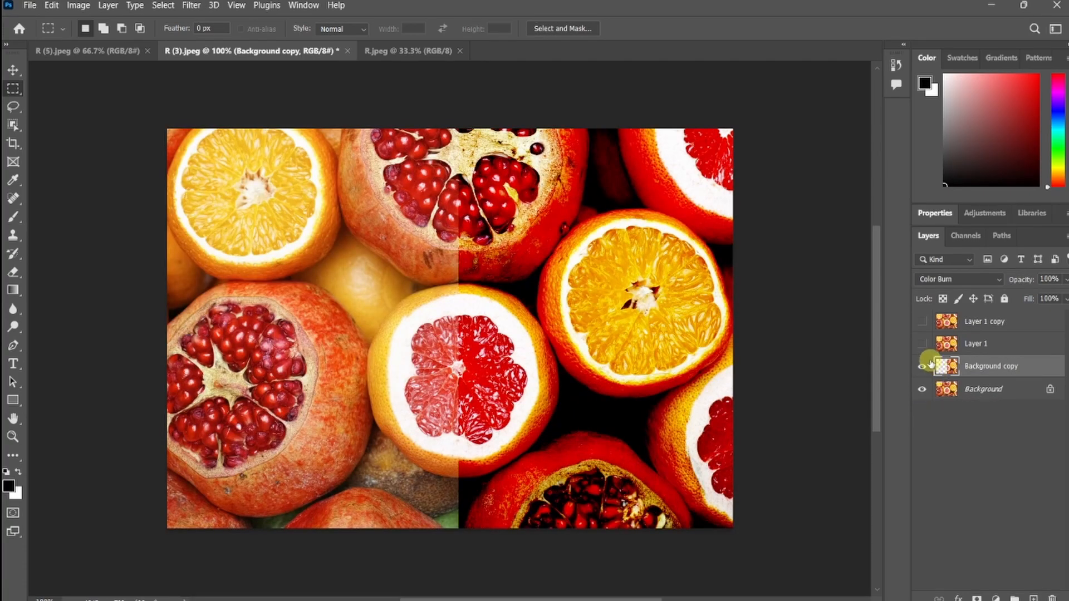
Step: Trim the unhidden Layer 1 to a strip covering about the image's left quarter and set its blend mode to Color Dodge
click(922, 344)
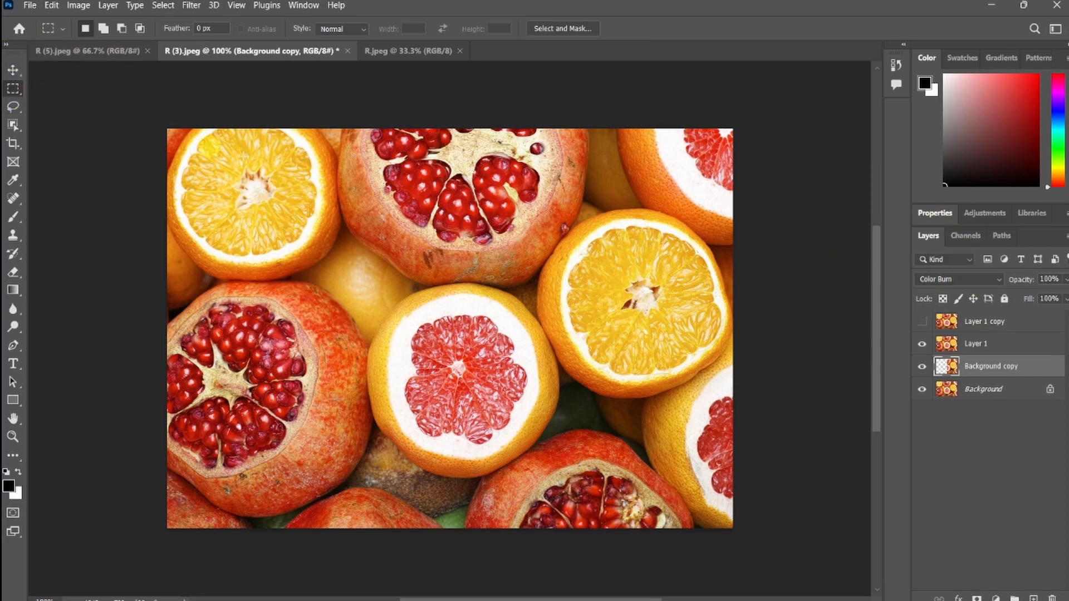
drag(293, 127, 734, 529)
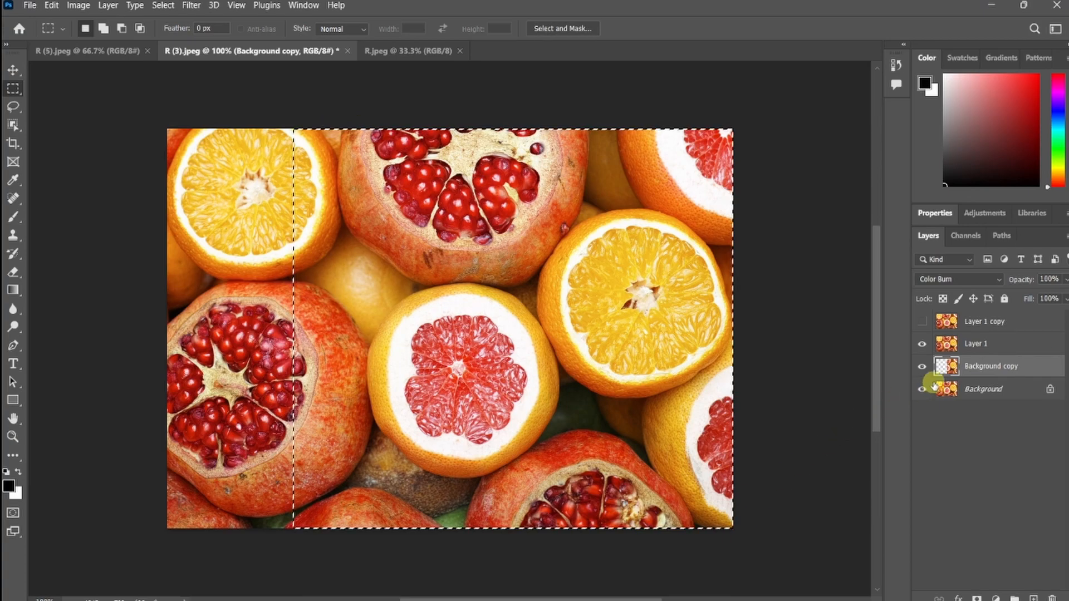
click(972, 345)
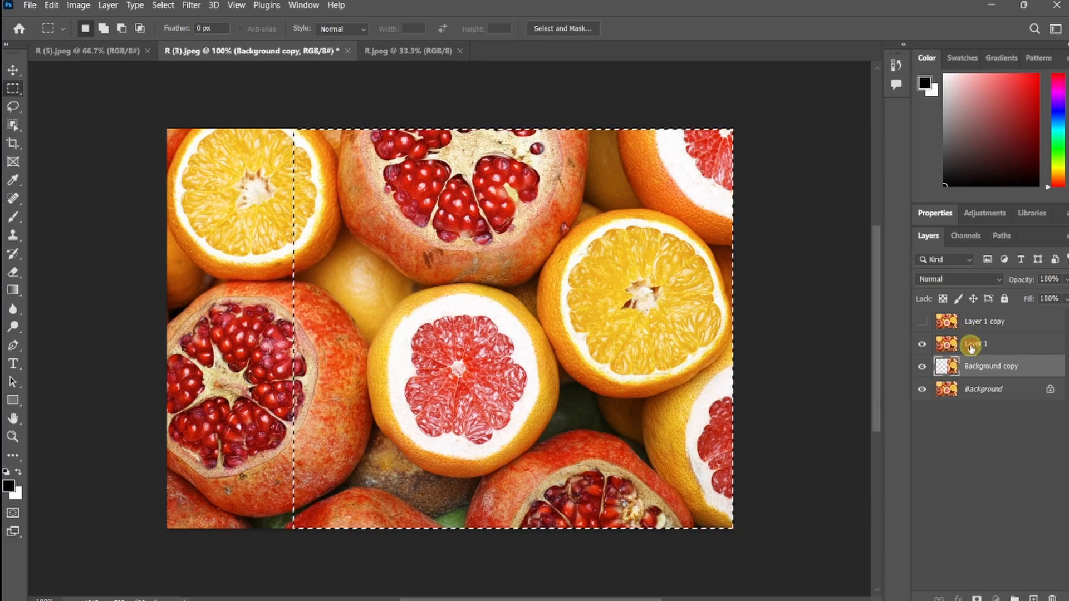
click(971, 346)
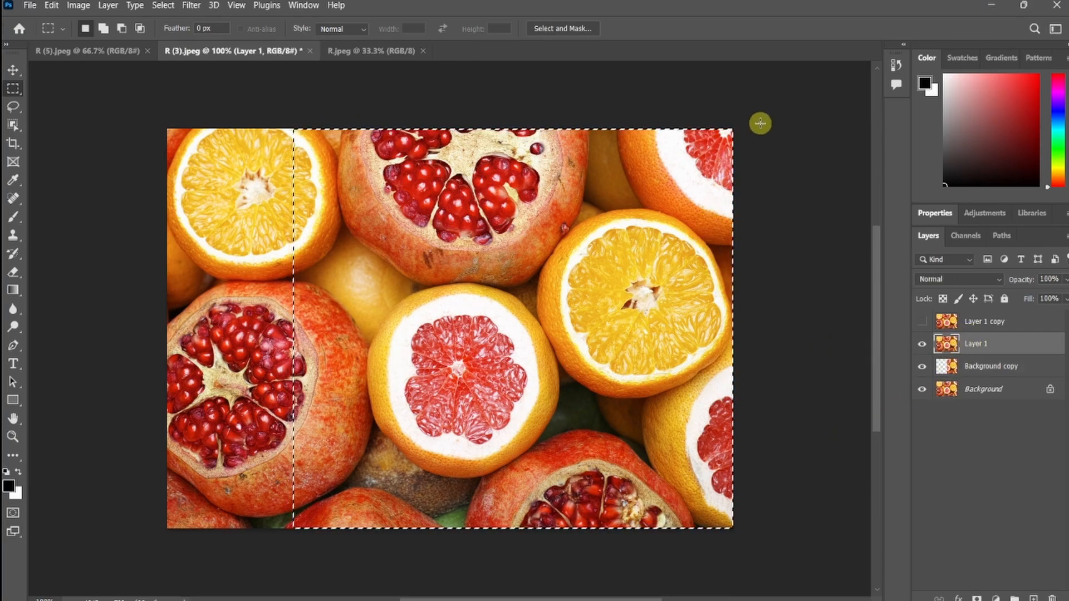
key(Delete)
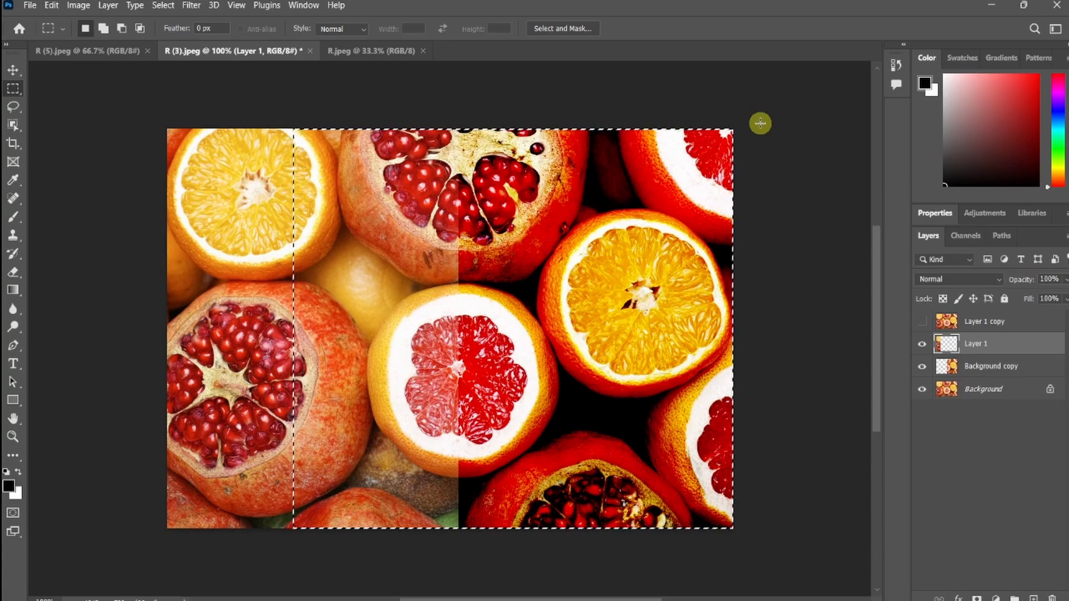
click(760, 123)
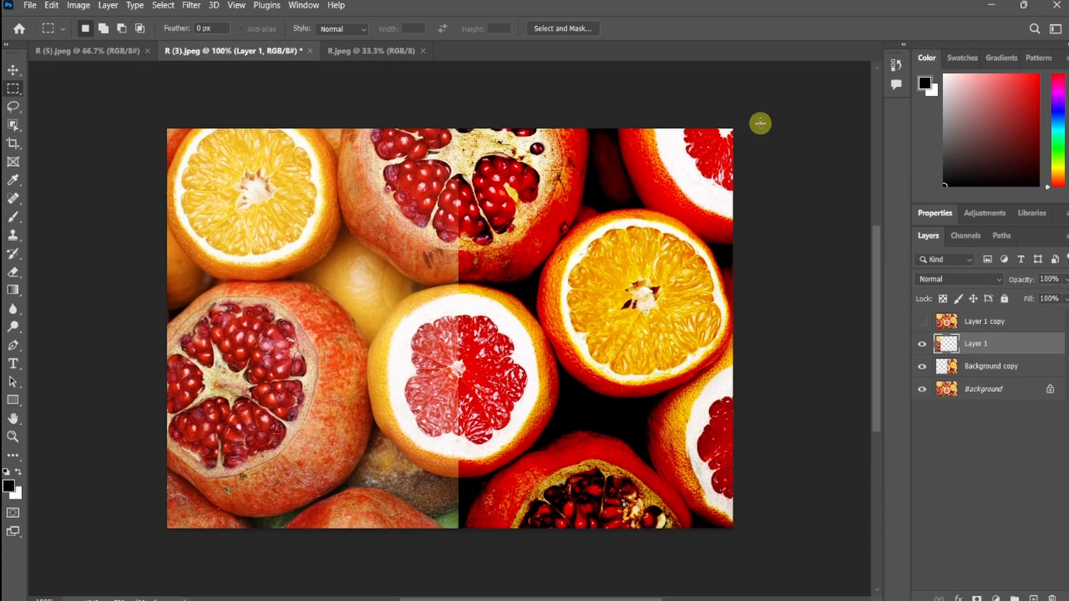
click(986, 285)
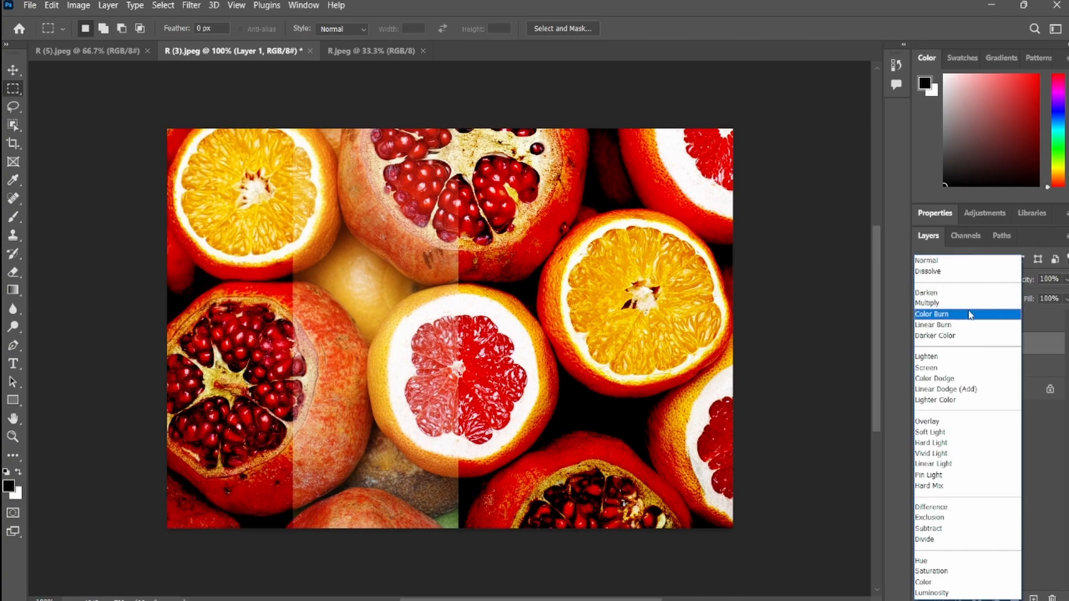
click(959, 380)
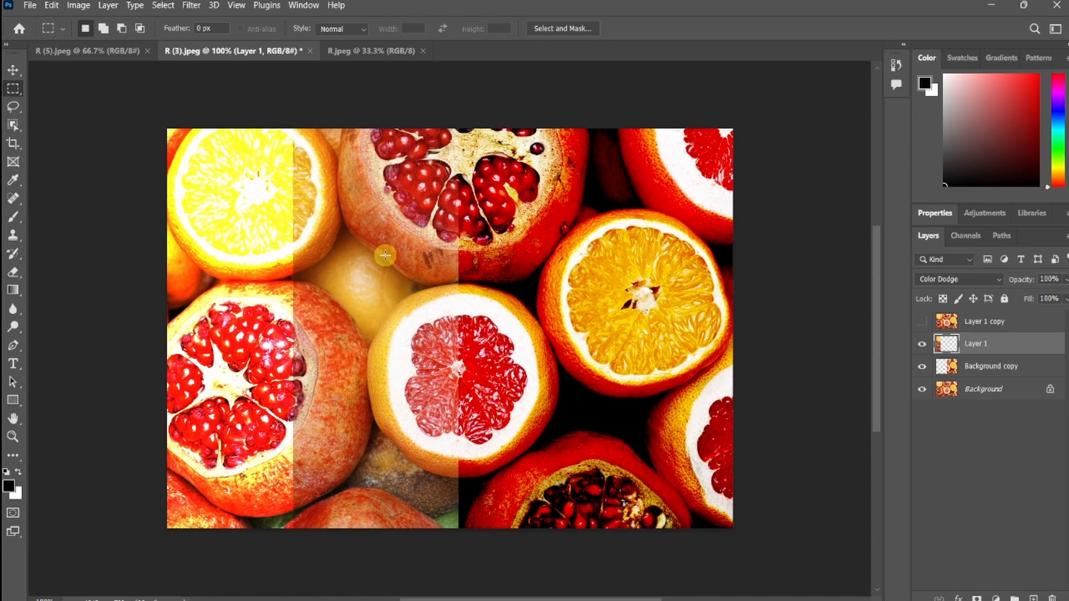
Step: Unhide Layer 1 copy, delete about its upper half with a full-width rectangular selection, and deselect
click(1019, 332)
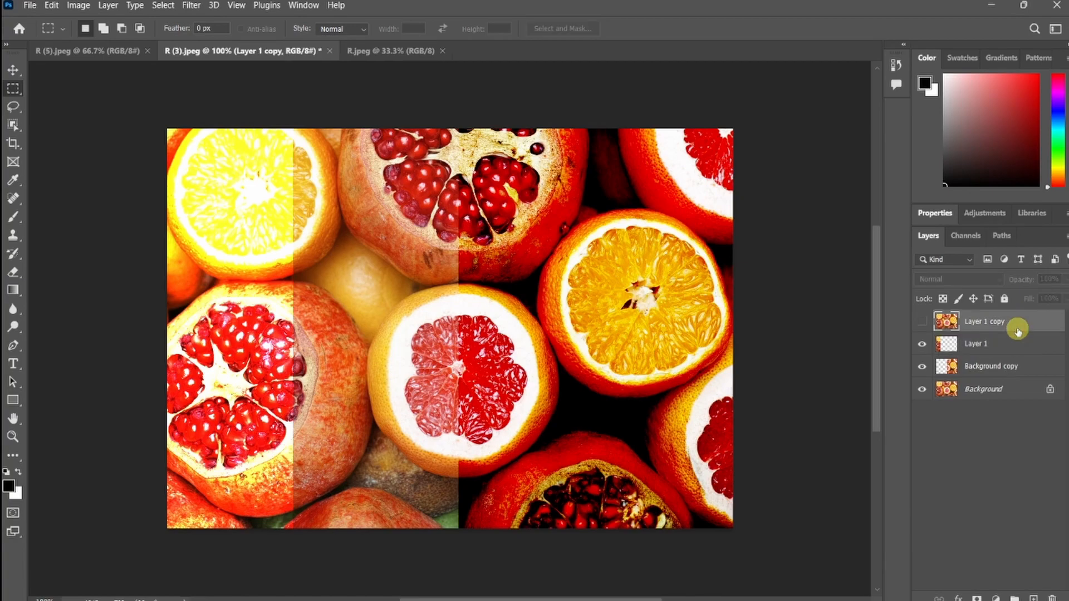
click(923, 322)
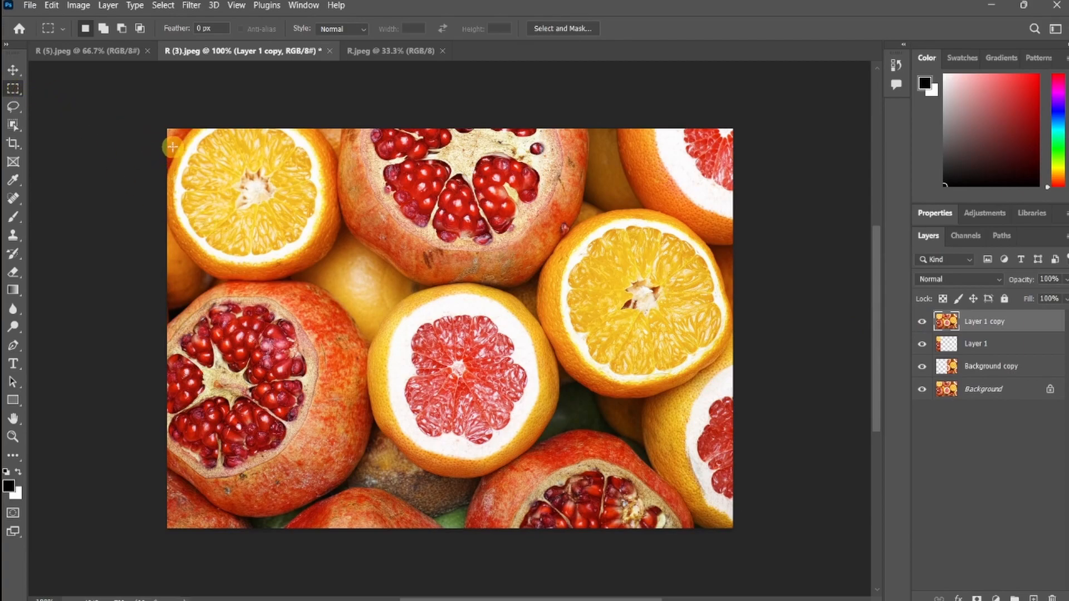
drag(167, 131, 750, 341)
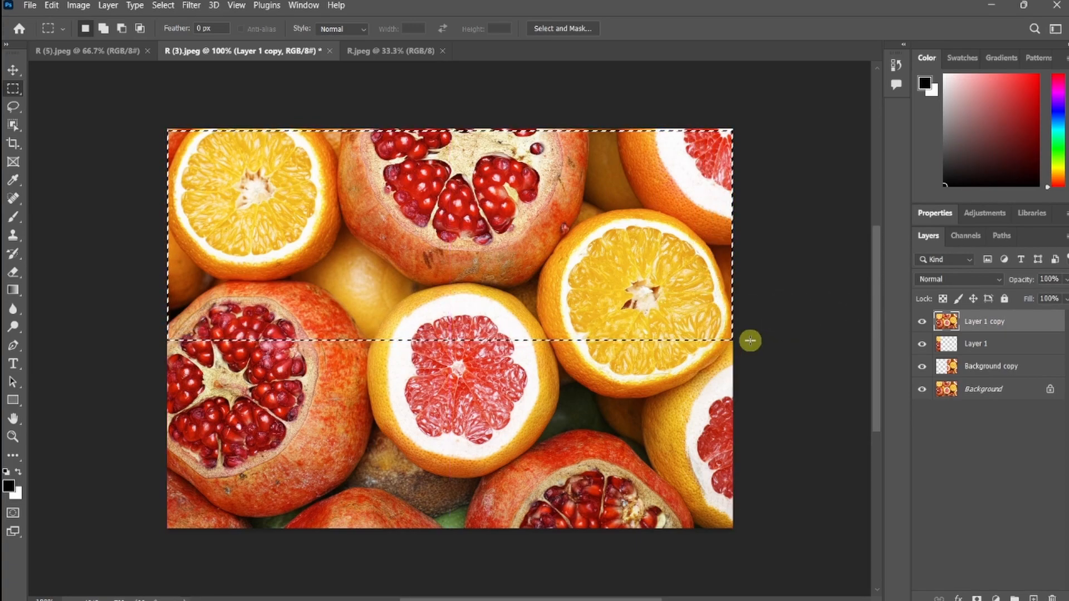
key(Delete)
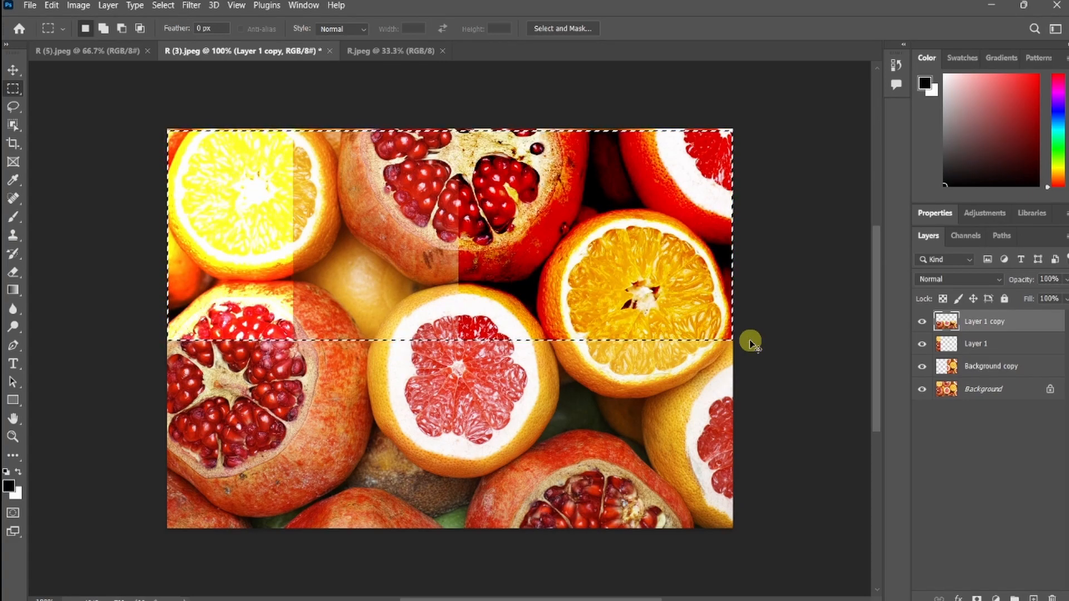
key(ctrl+d)
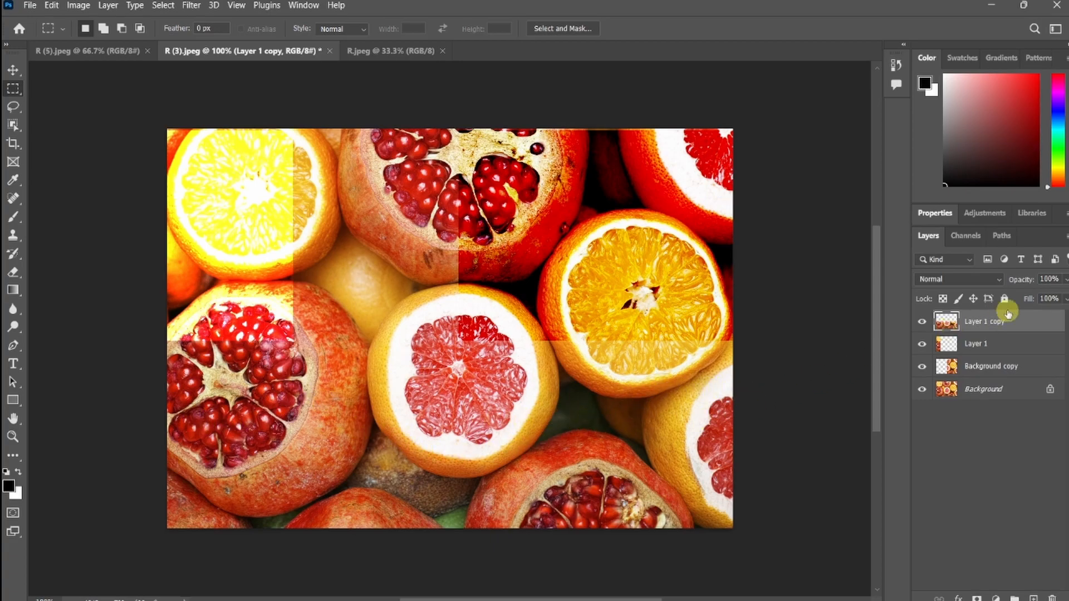
Step: Preview the blend modes on Layer 1 copy and set its blend mode to Color Dodge
click(985, 280)
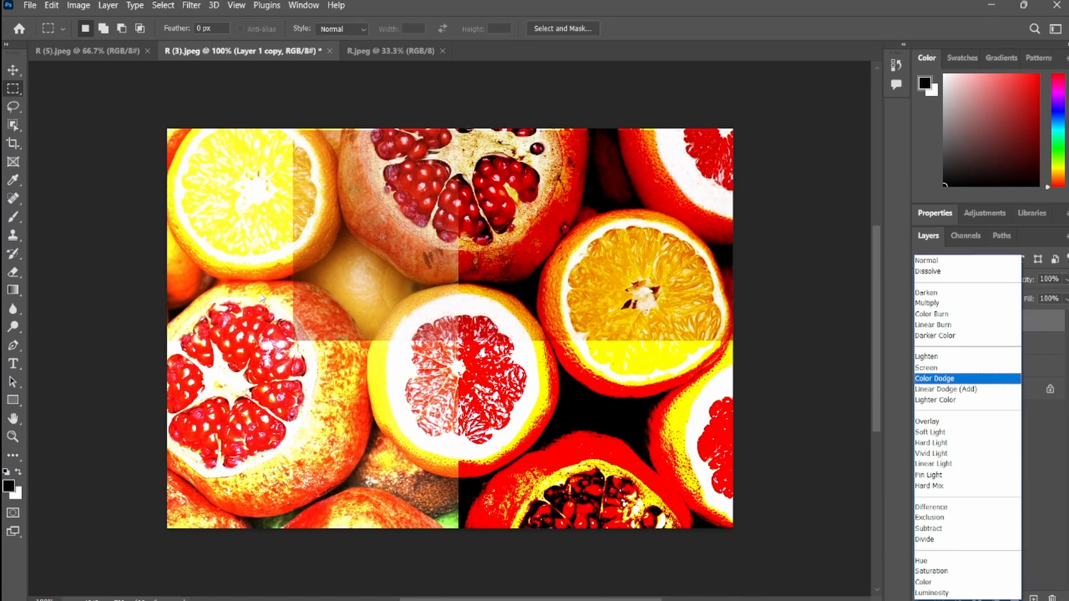
click(588, 193)
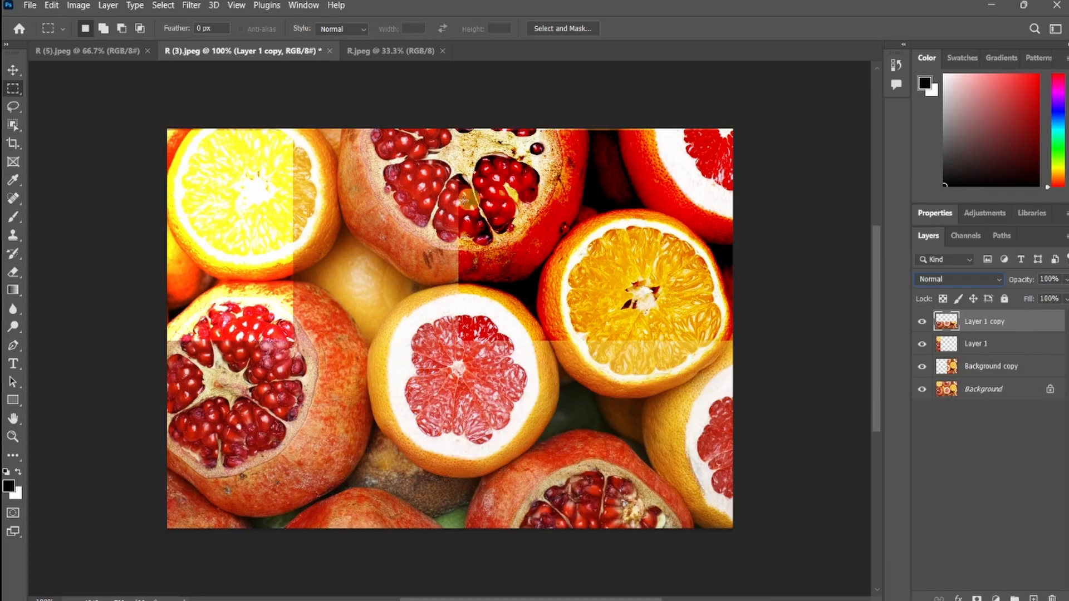
click(999, 279)
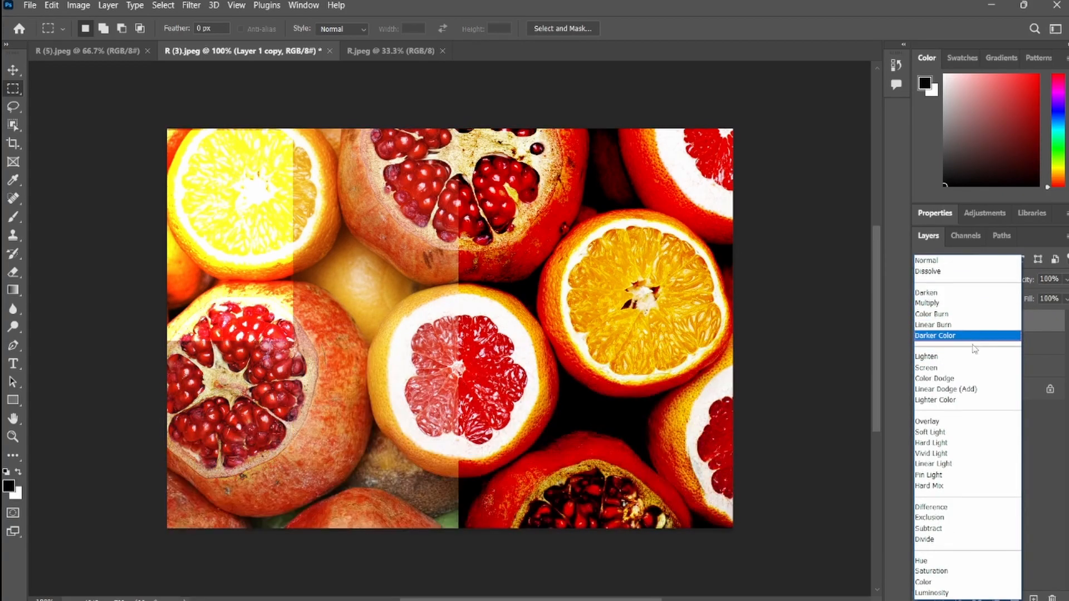
click(975, 380)
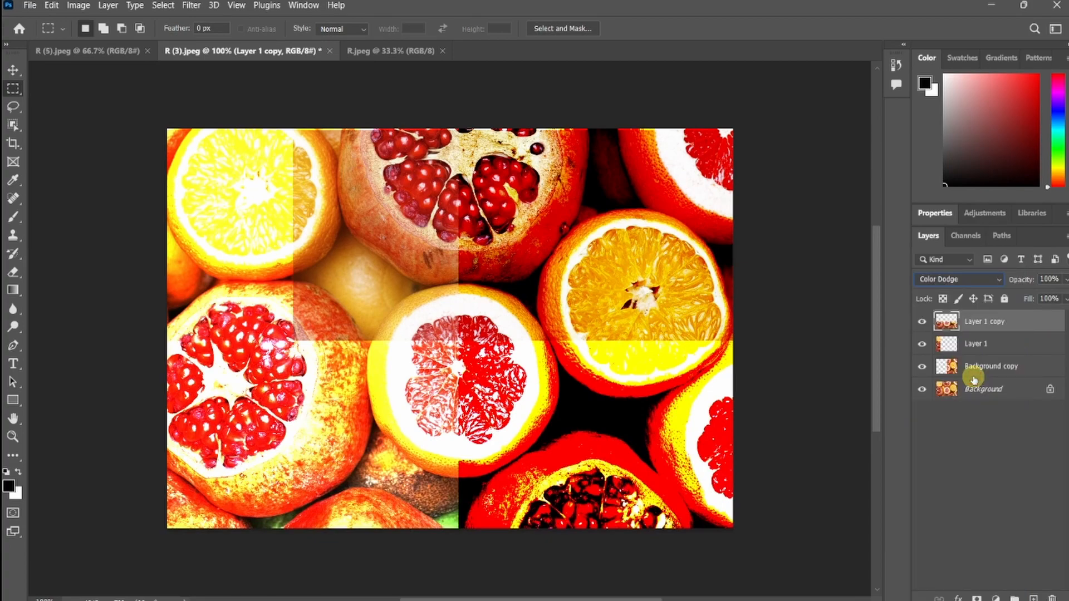